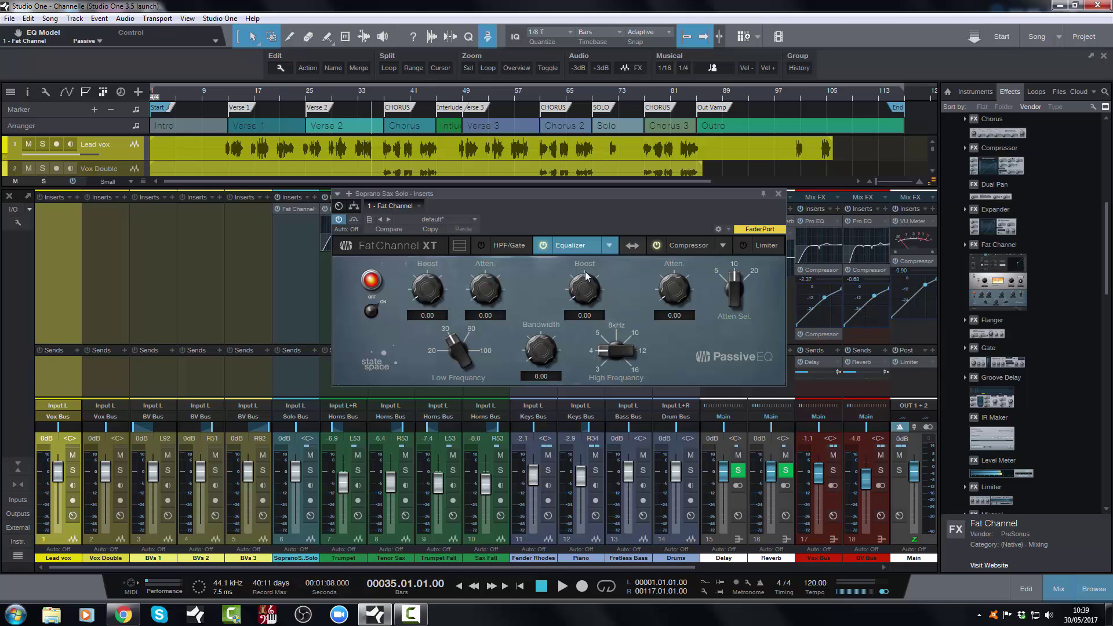
Examine the HPF/Gate, Equalizer, Compressor and Limiter sections of the Fat Channel XT on the soprano sax solo channel
left_click(507, 246)
left_click(683, 248)
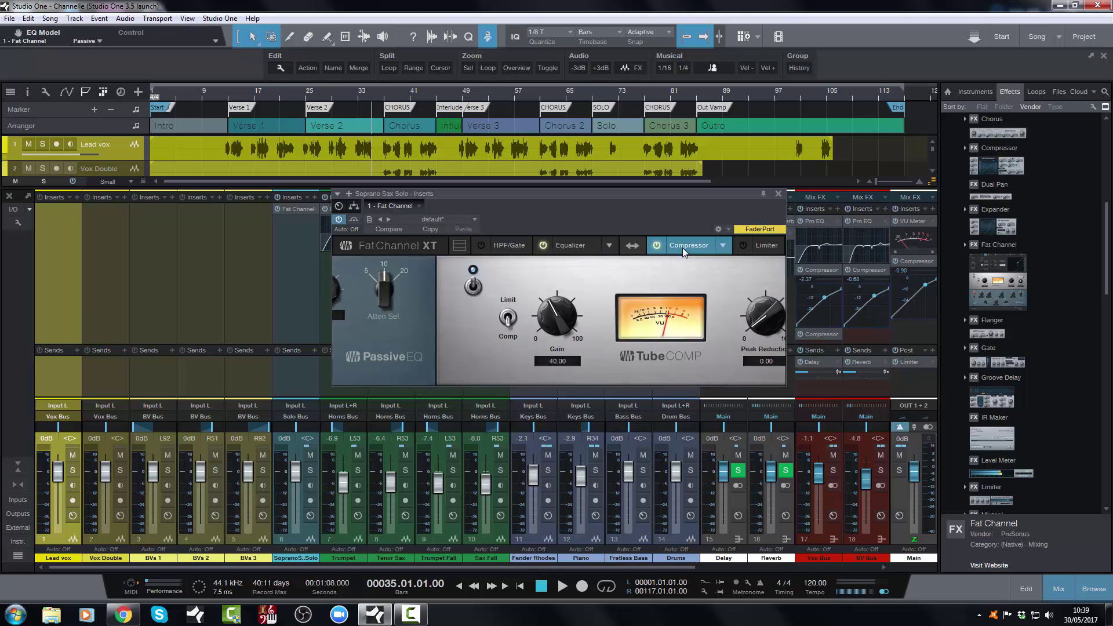
left_click(574, 248)
left_click(500, 250)
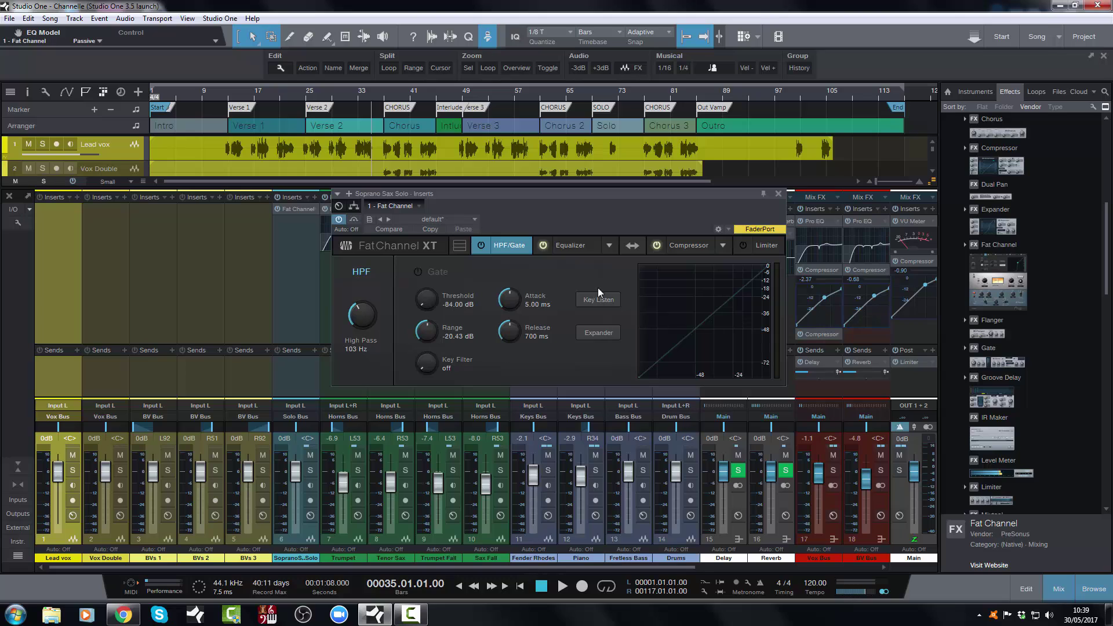
left_click(577, 247)
left_click(686, 245)
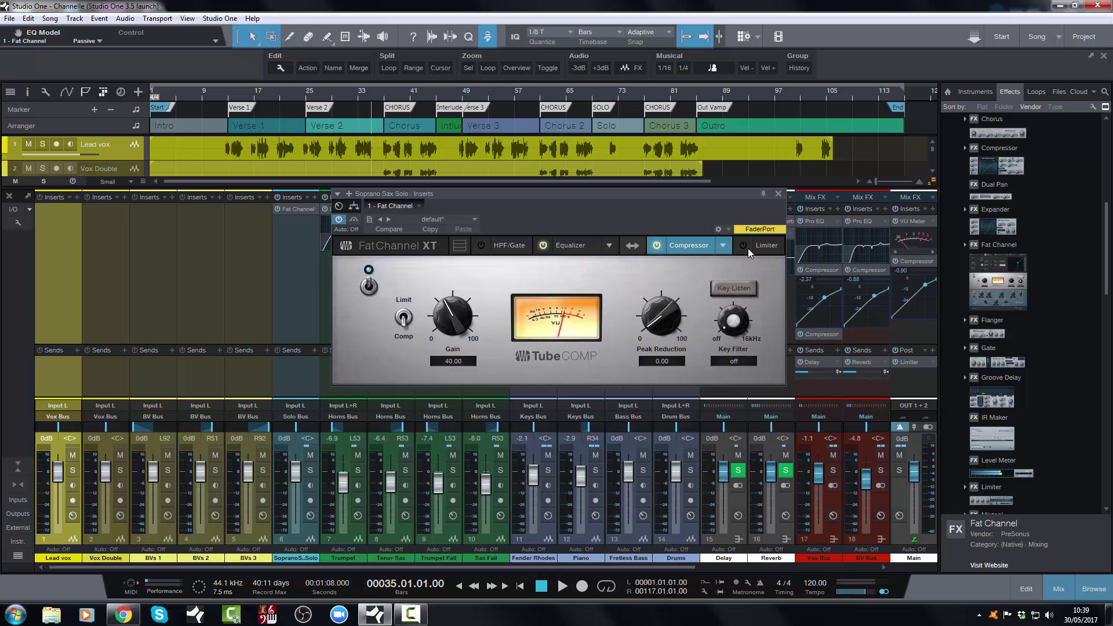
left_click(768, 247)
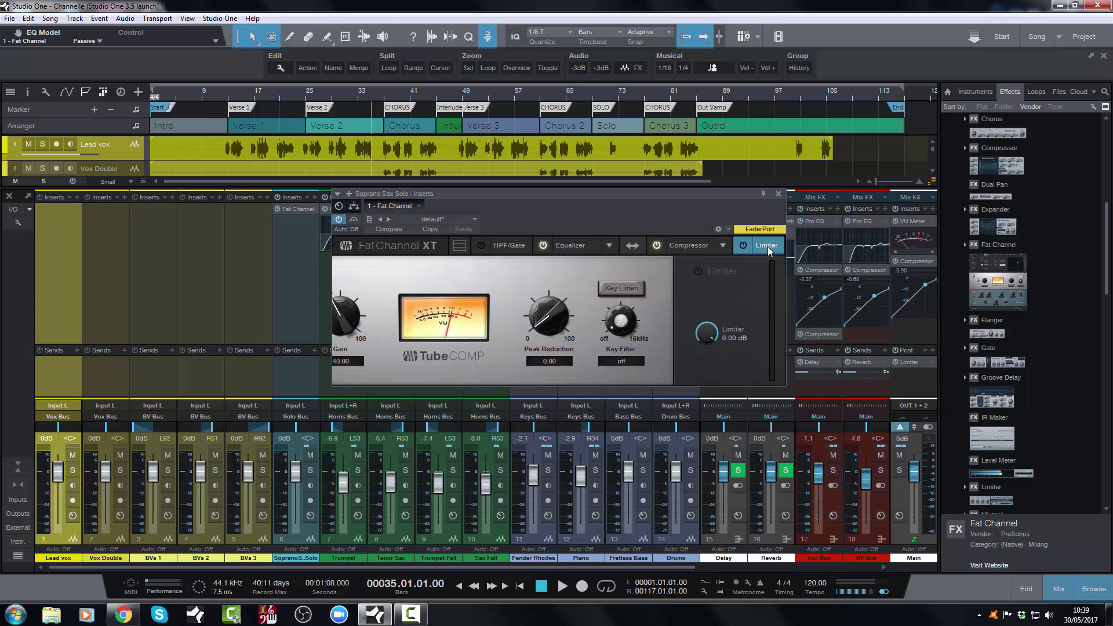
left_click(480, 253)
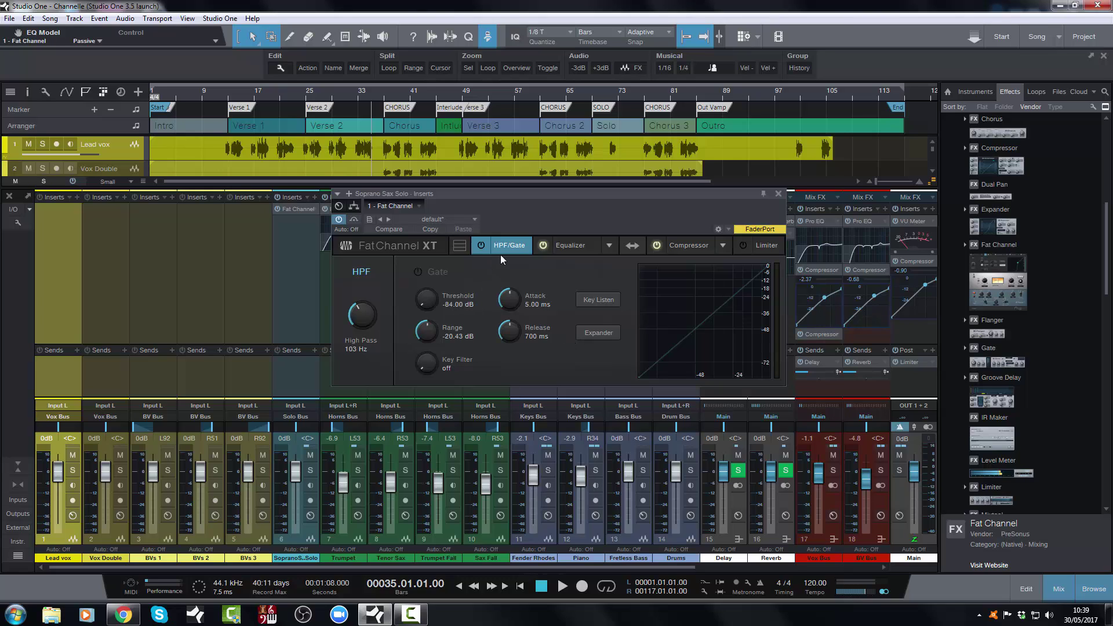
left_click(572, 246)
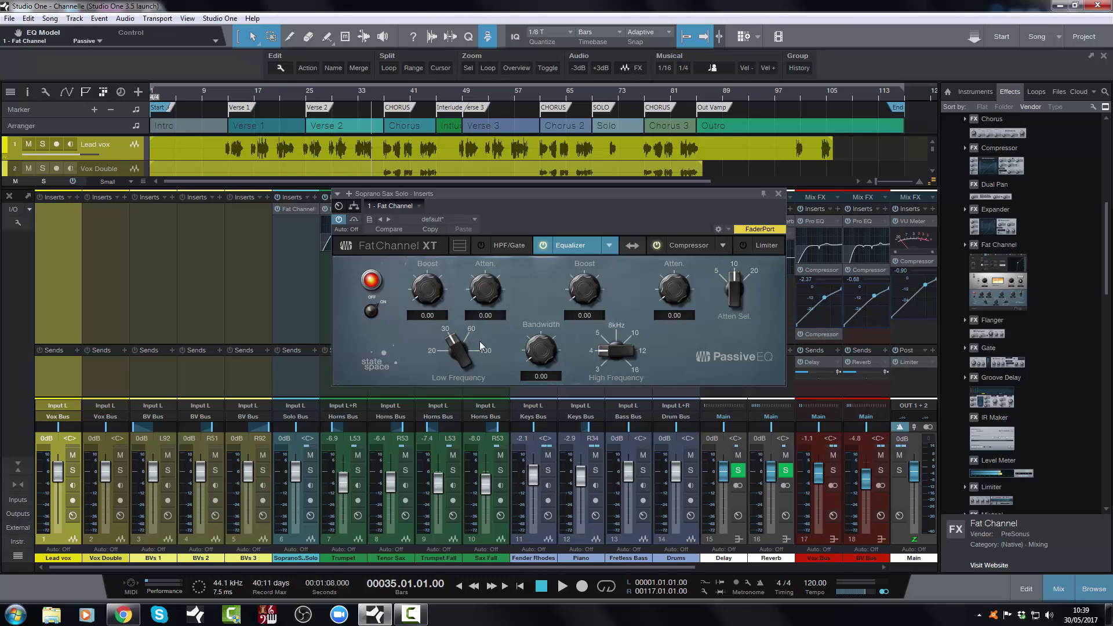
left_click(674, 244)
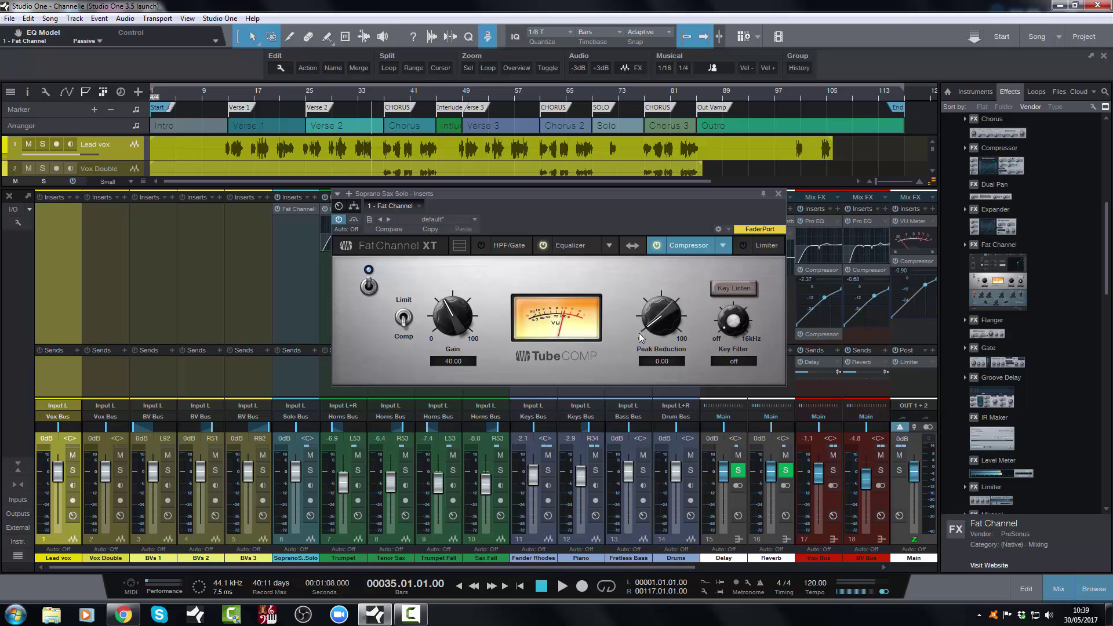
left_click(510, 244)
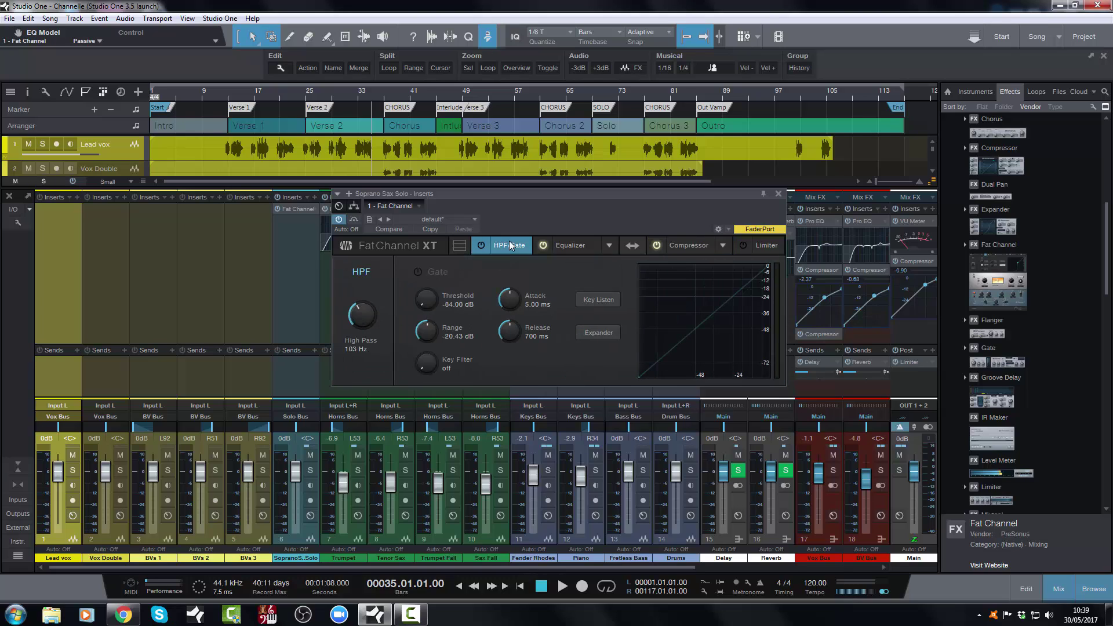
Show all Fat Channel XT sections at once, fully in view, and swap the processing order so the compressor precedes the equalizer
left_click(460, 247)
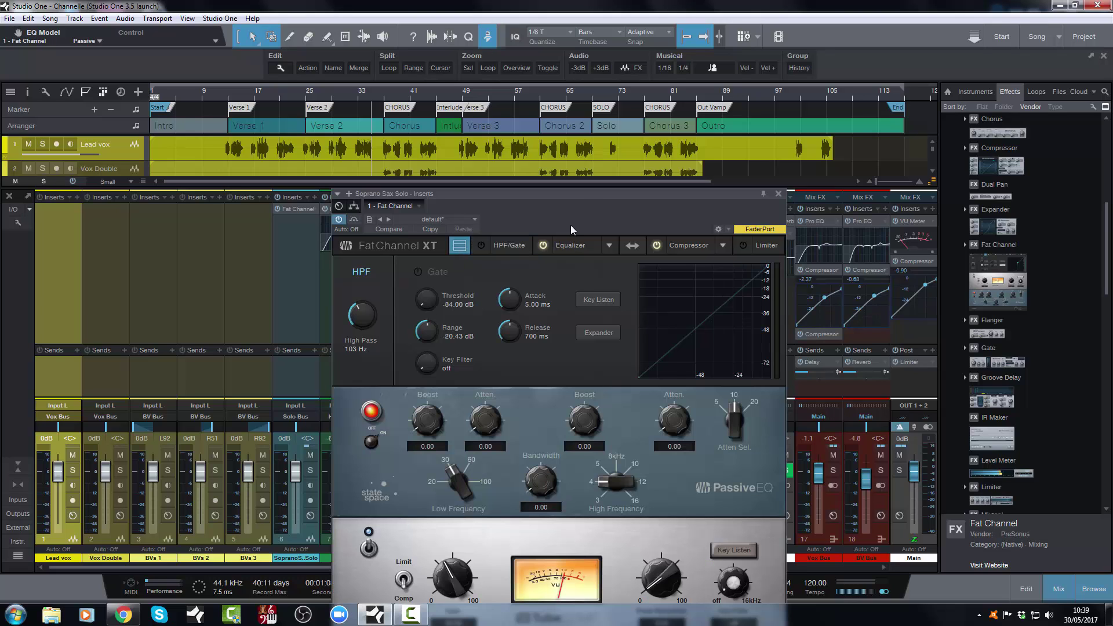
left_click_drag(587, 199, 577, 59)
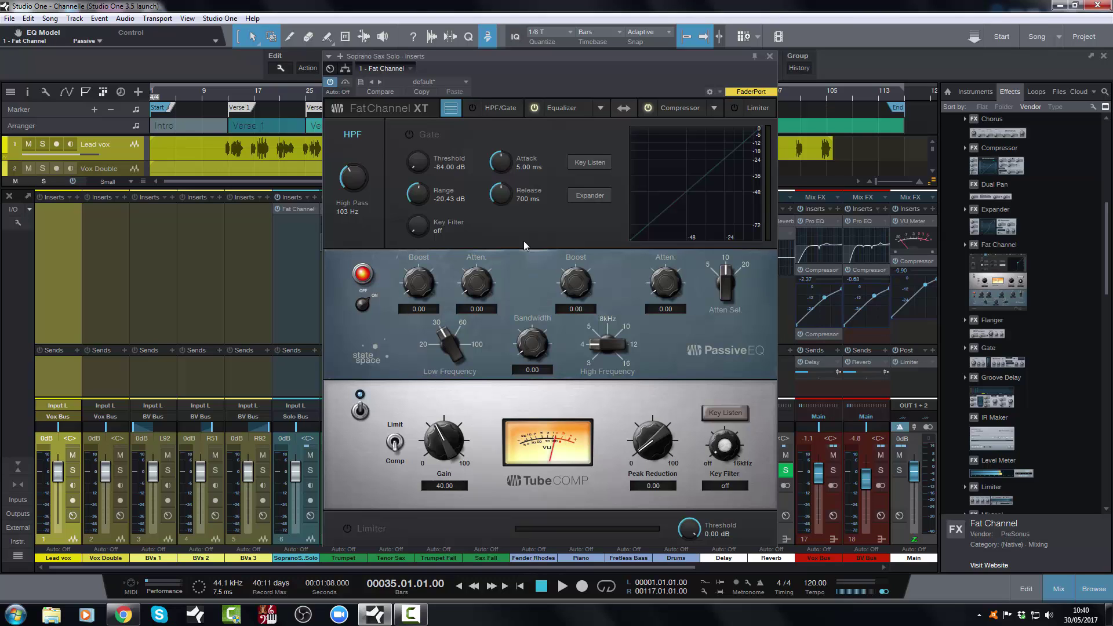
left_click(622, 109)
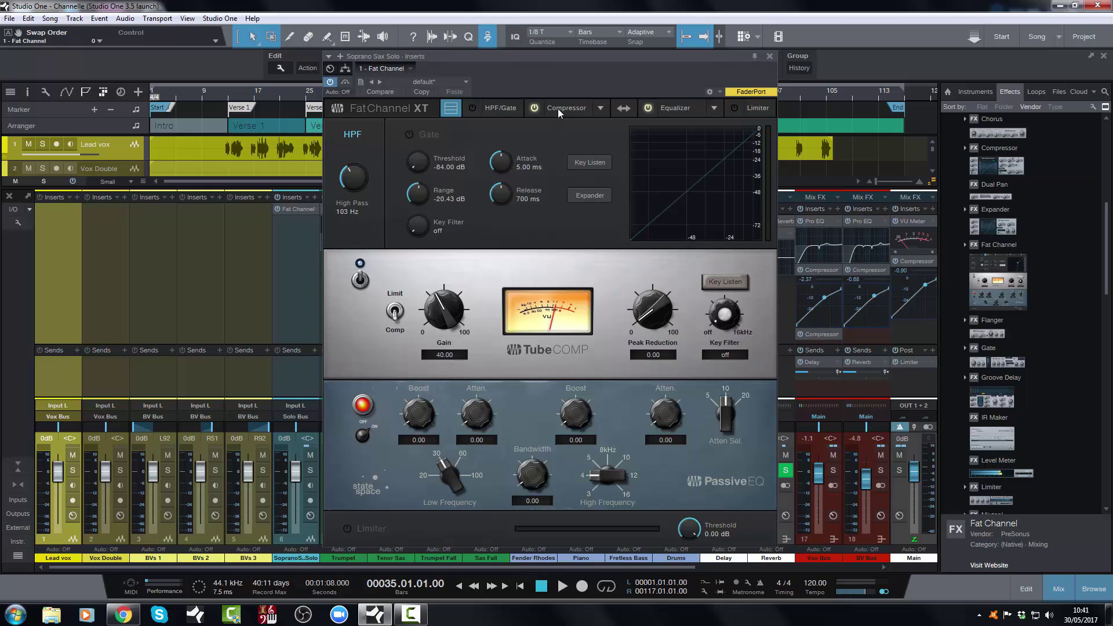
Switch both the compressor and the equalizer in the Fat Channel XT to their Standard models
left_click(600, 108)
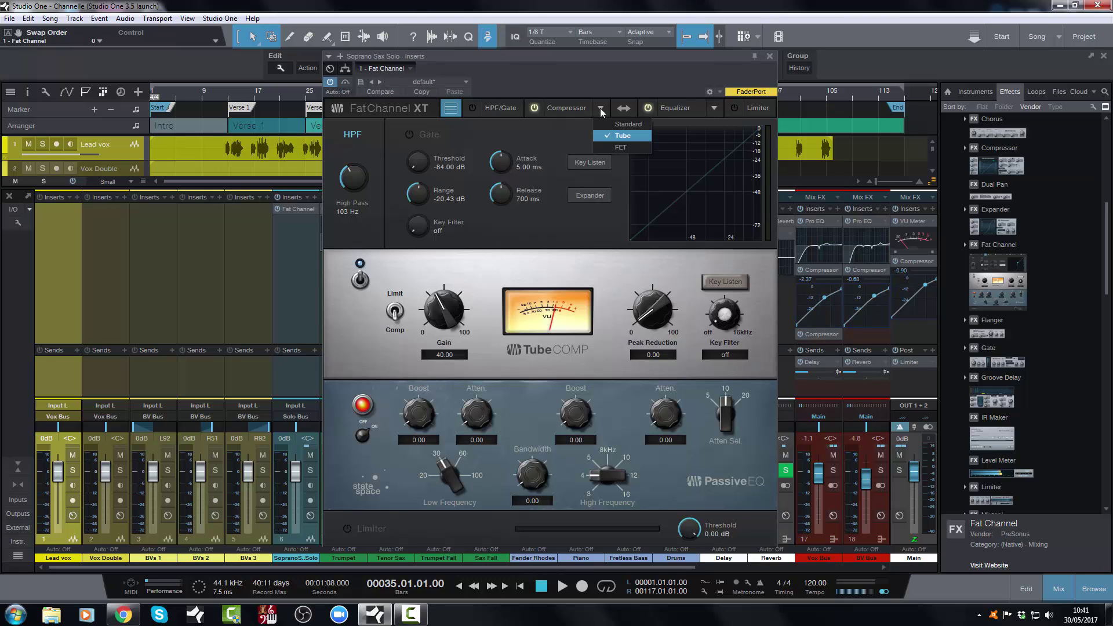
left_click(602, 124)
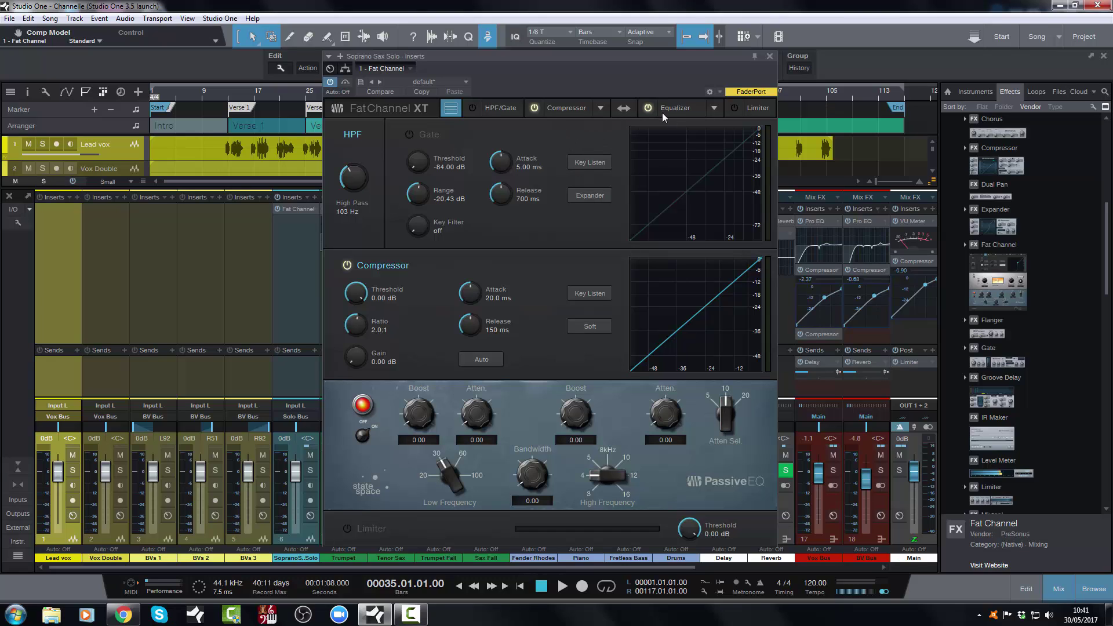
left_click(712, 108)
left_click(718, 124)
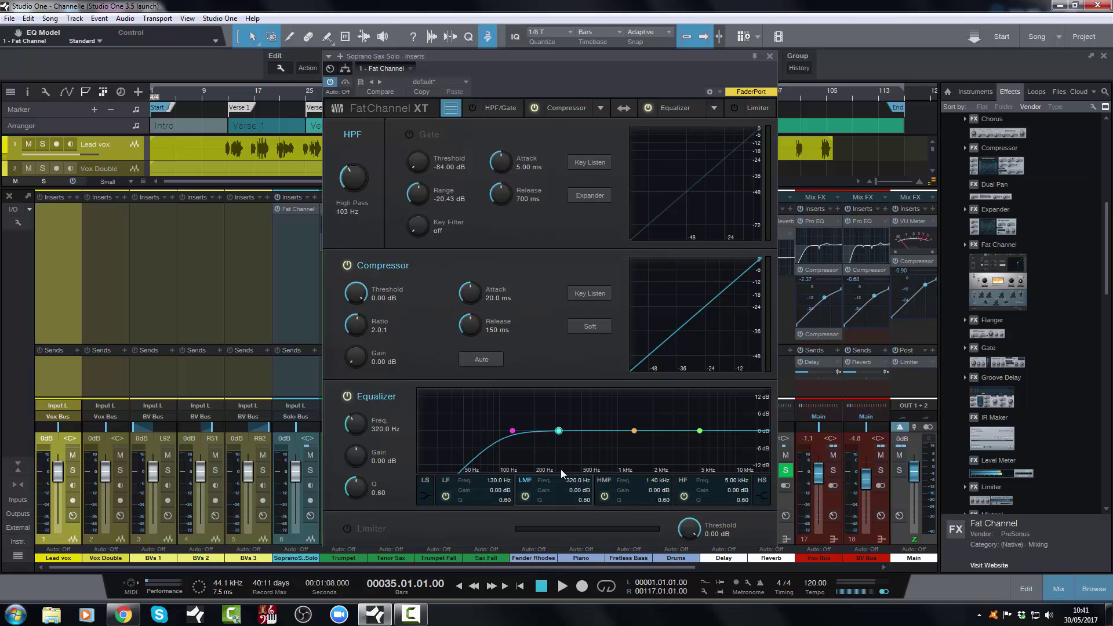
Examine the LF, LMF, HMF and HF bands of the Standard equalizer by selecting their points on the curve
left_click(559, 431)
left_click(513, 431)
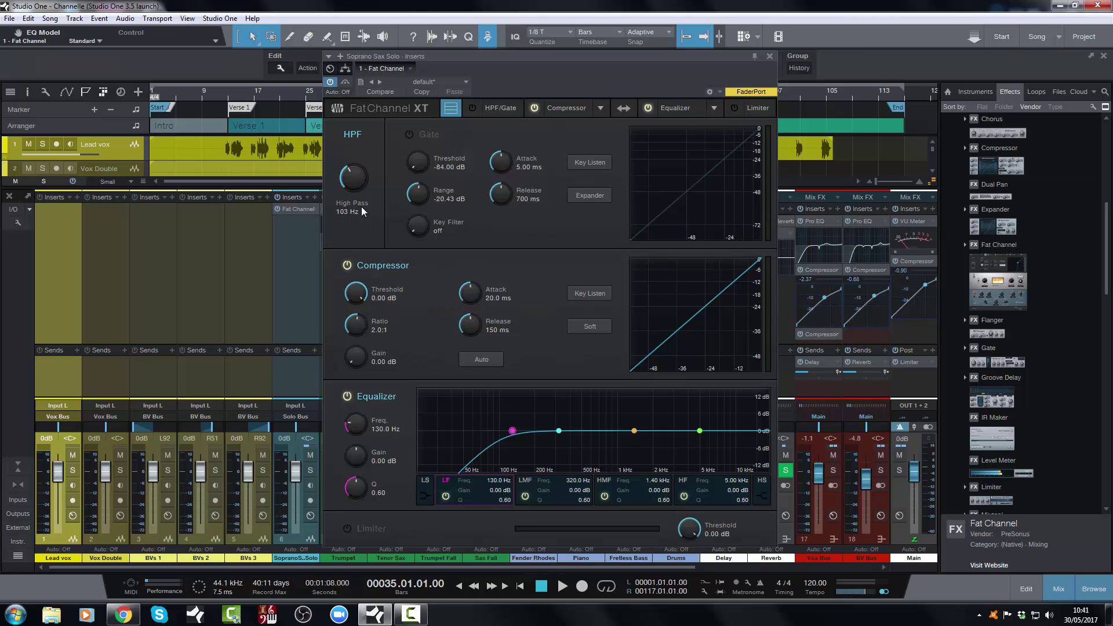
left_click(559, 431)
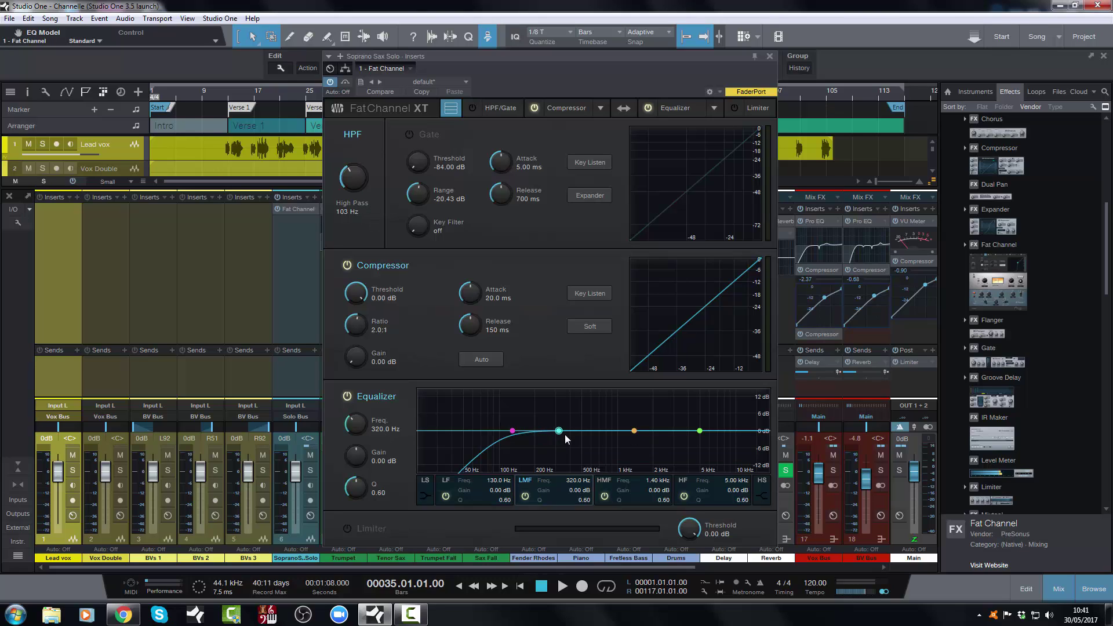
left_click(634, 431)
left_click(700, 431)
left_click(632, 430)
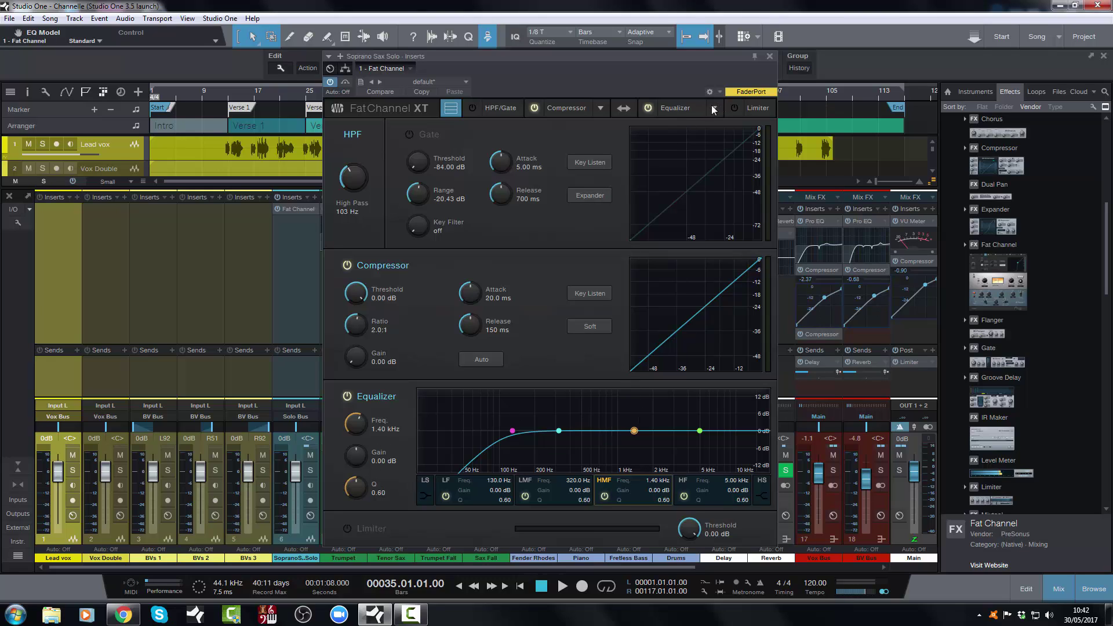
left_click(512, 431)
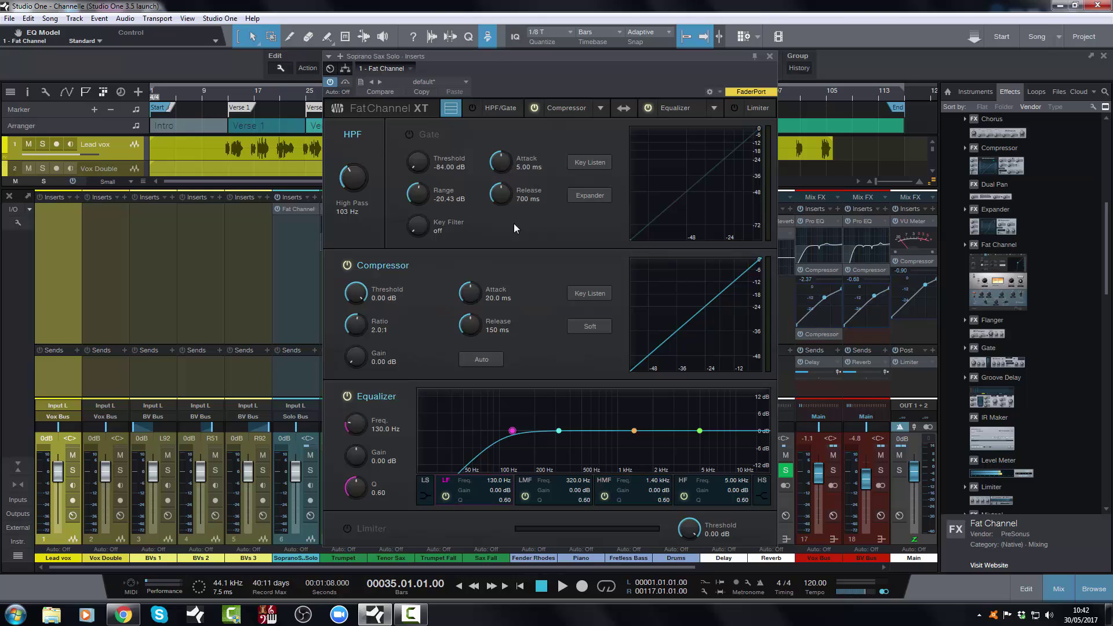
Try the Passive equalizer model in the Fat Channel XT and replace it with the Vintage model
left_click(714, 109)
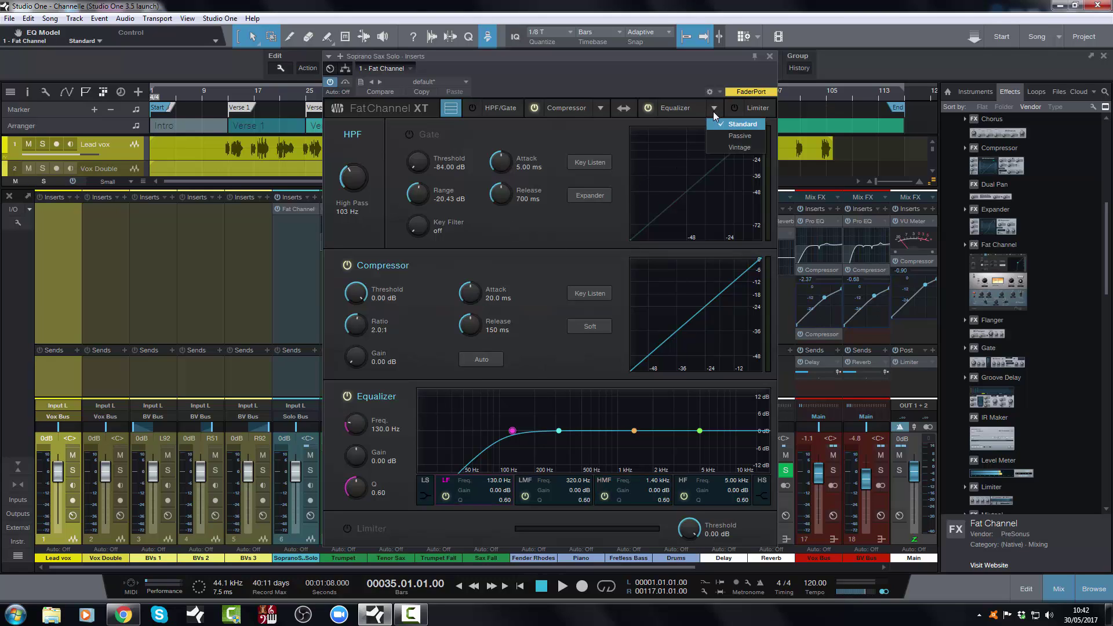
left_click(714, 137)
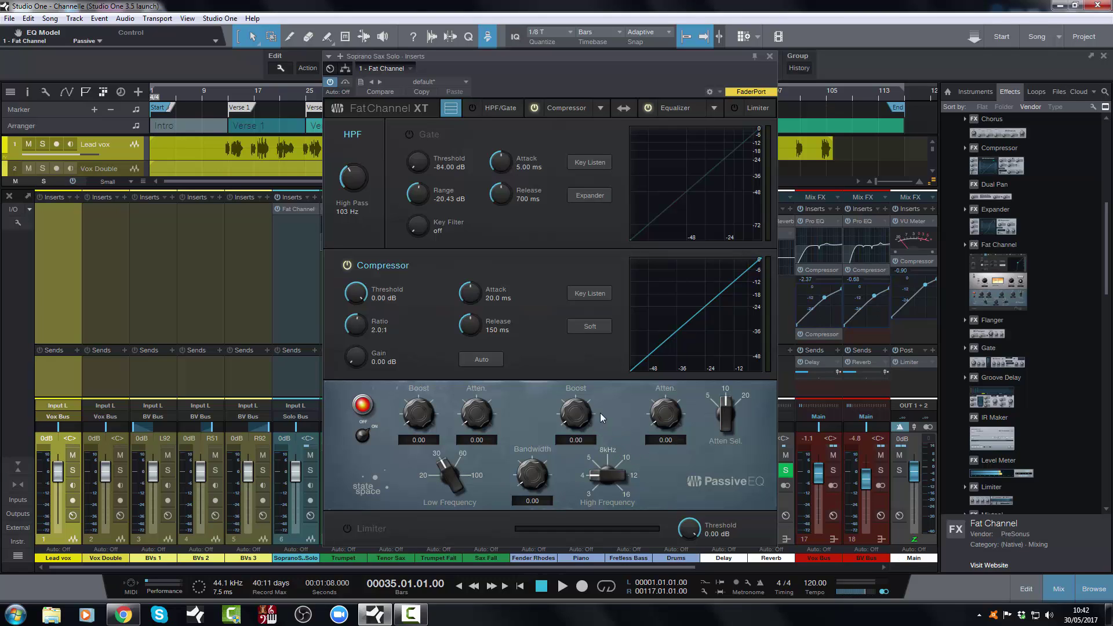
left_click(714, 108)
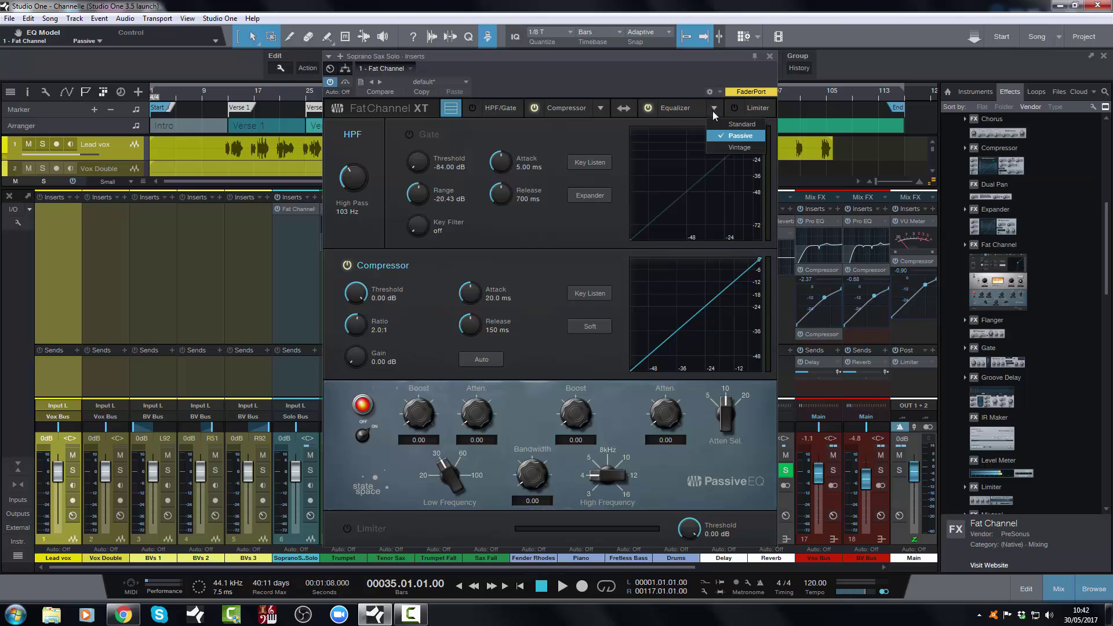
left_click(715, 146)
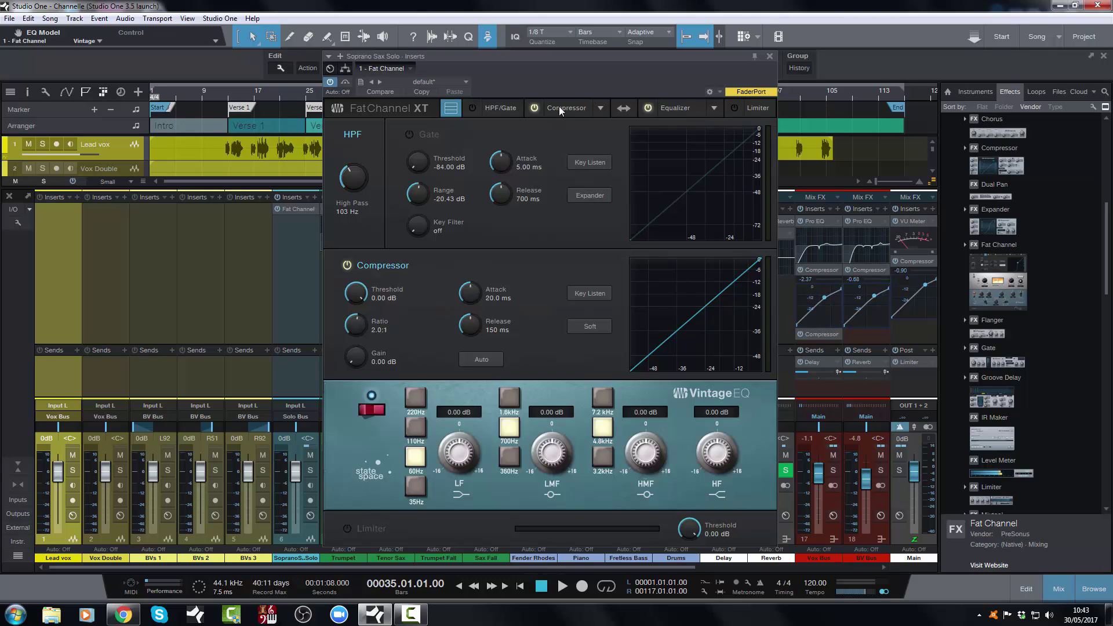
Try the Tube compressor model in the Fat Channel XT and replace it with the FET model
left_click(601, 109)
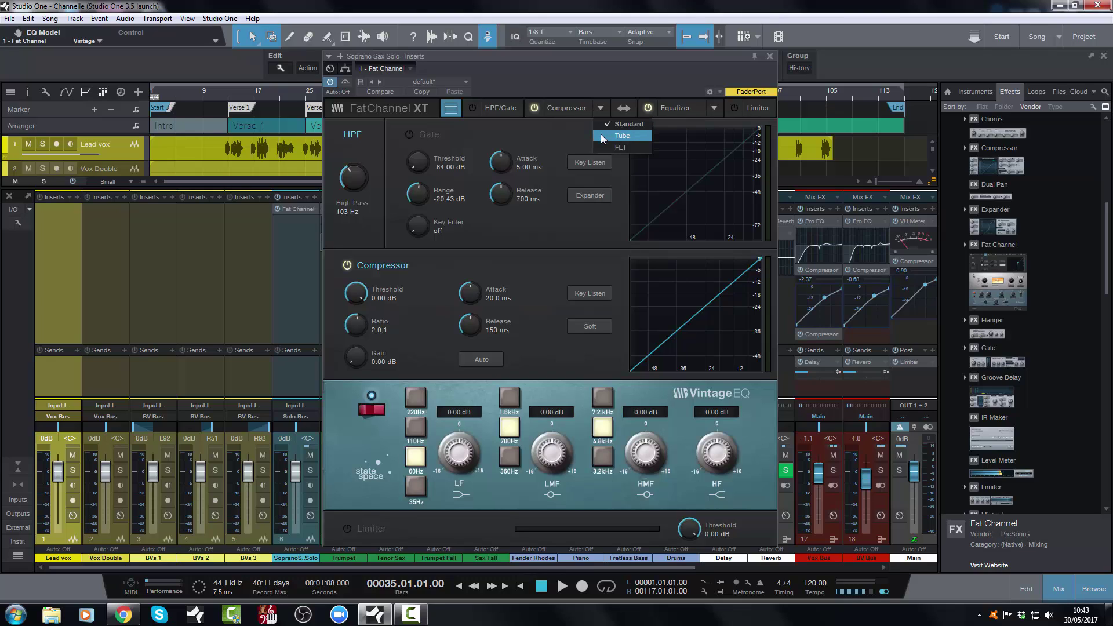
left_click(607, 134)
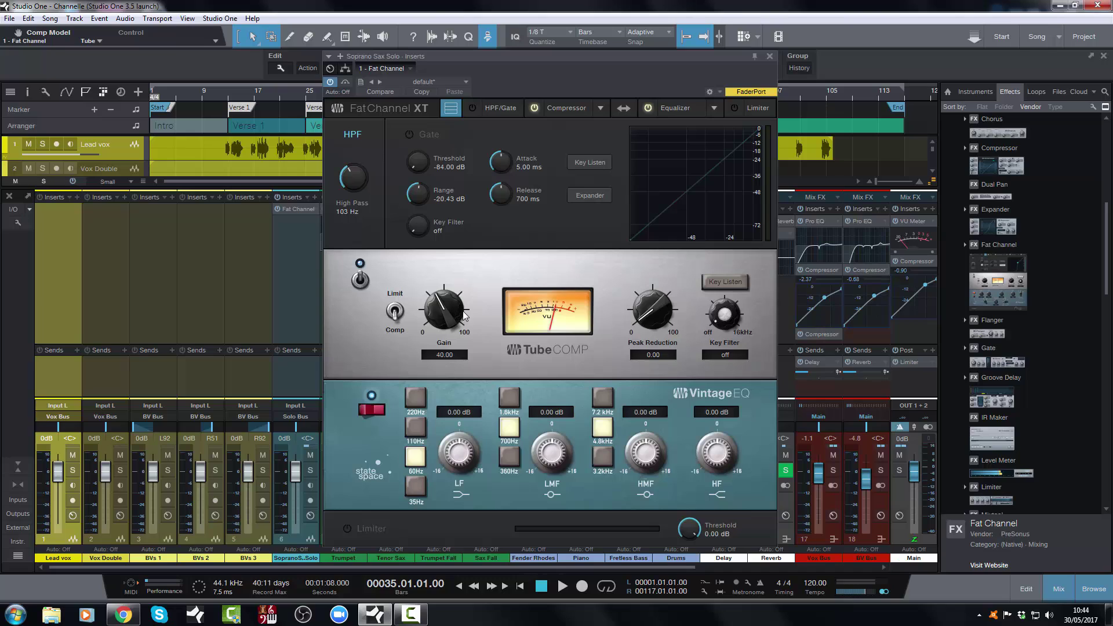
left_click(602, 114)
left_click(607, 145)
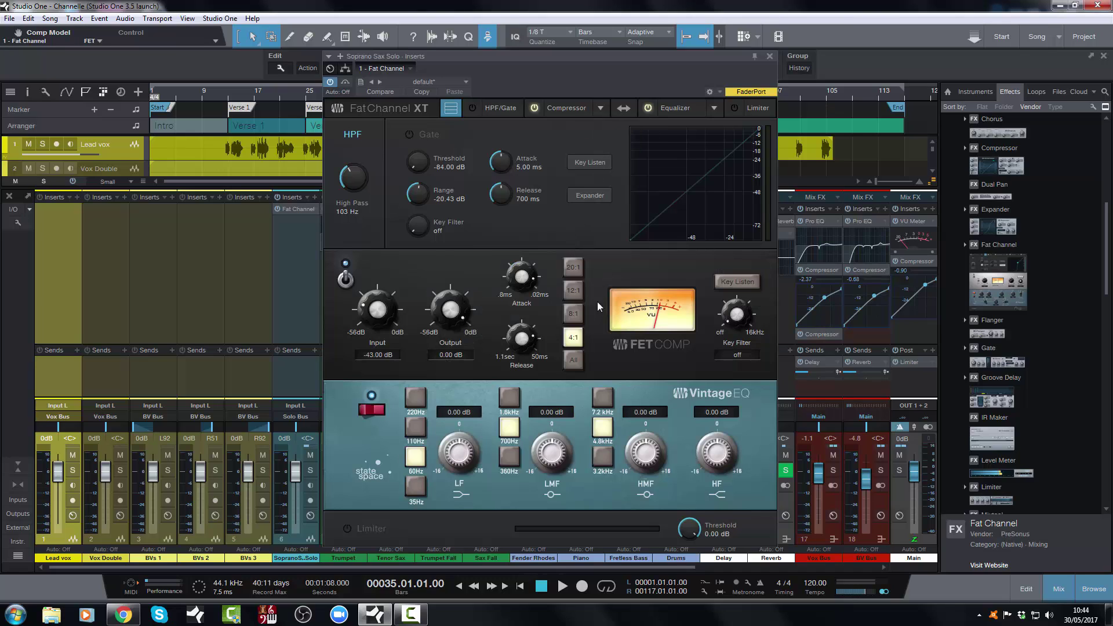